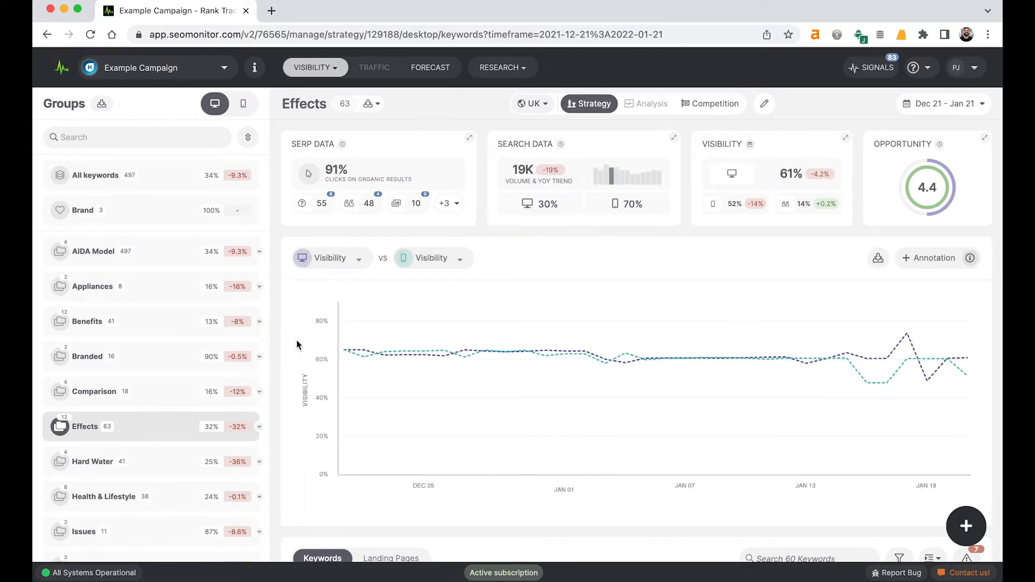
- Open the effects - appliances subgroup under Effects and view its year-over-year search trend and seasonality details
click(259, 428)
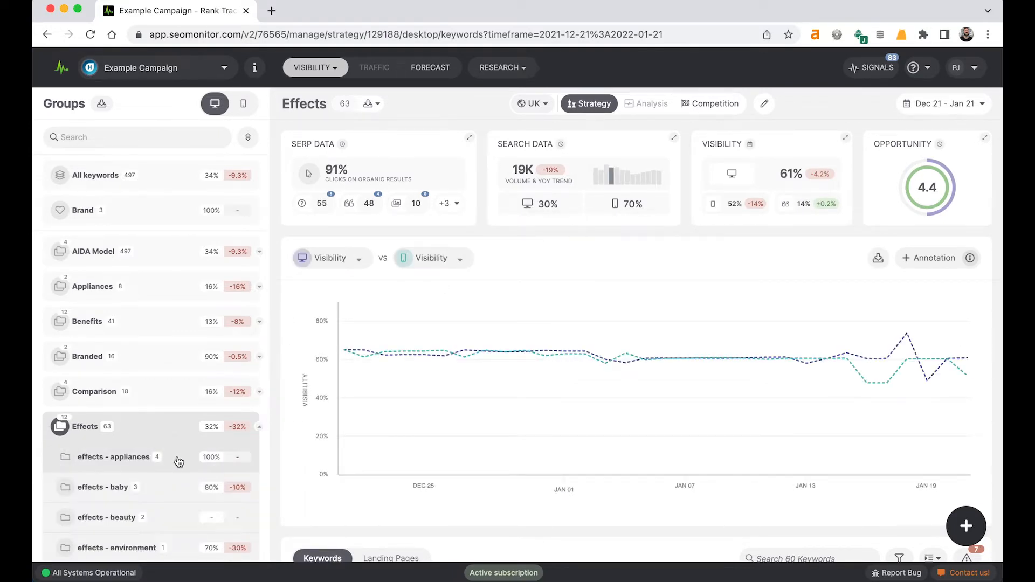
click(175, 458)
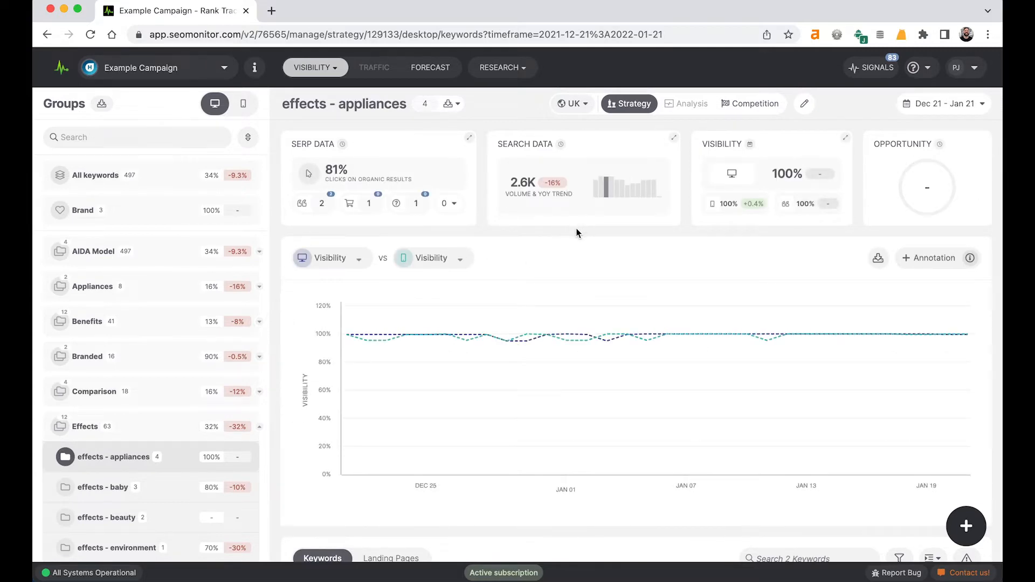
click(674, 140)
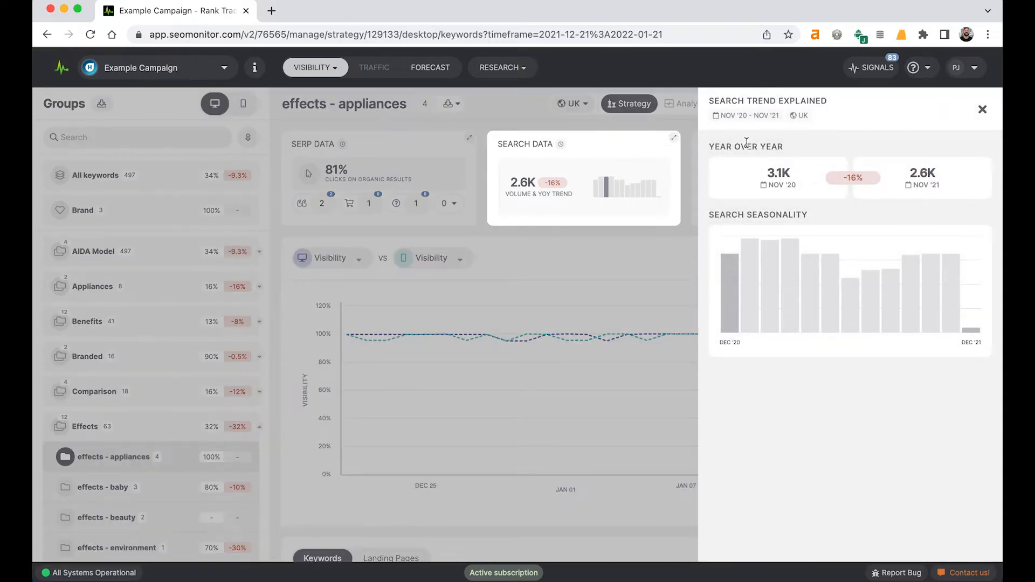
click(983, 111)
- Examine the year-over-year search trend chart of the keyword "dishwasher water softener"
scroll(588, 249, down, 4)
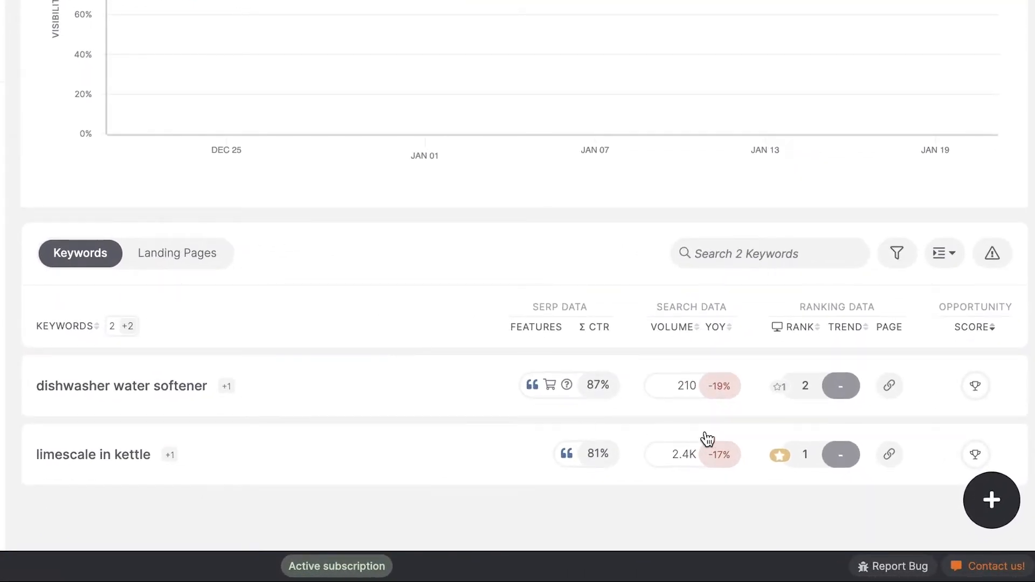
click(689, 394)
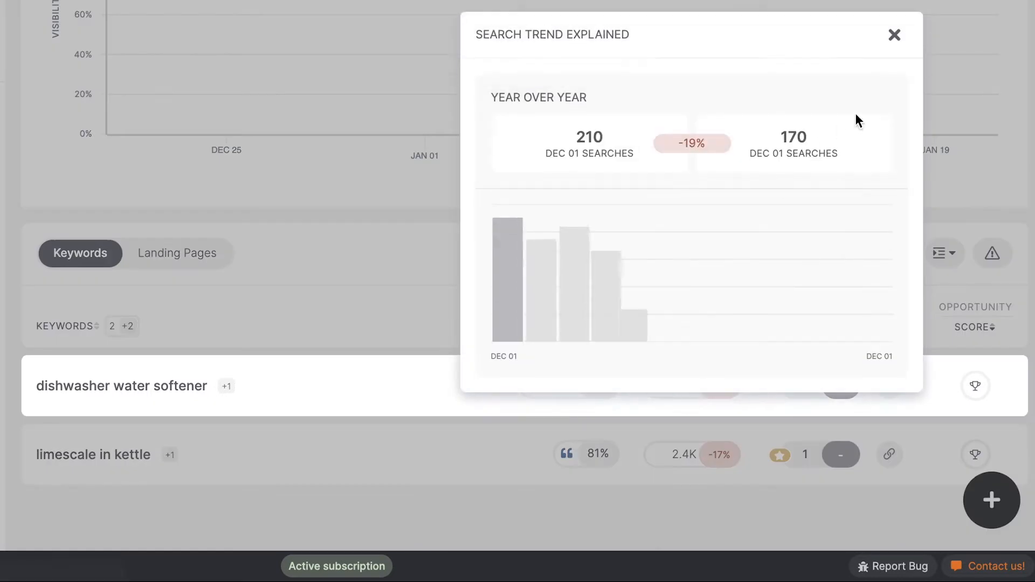
click(896, 37)
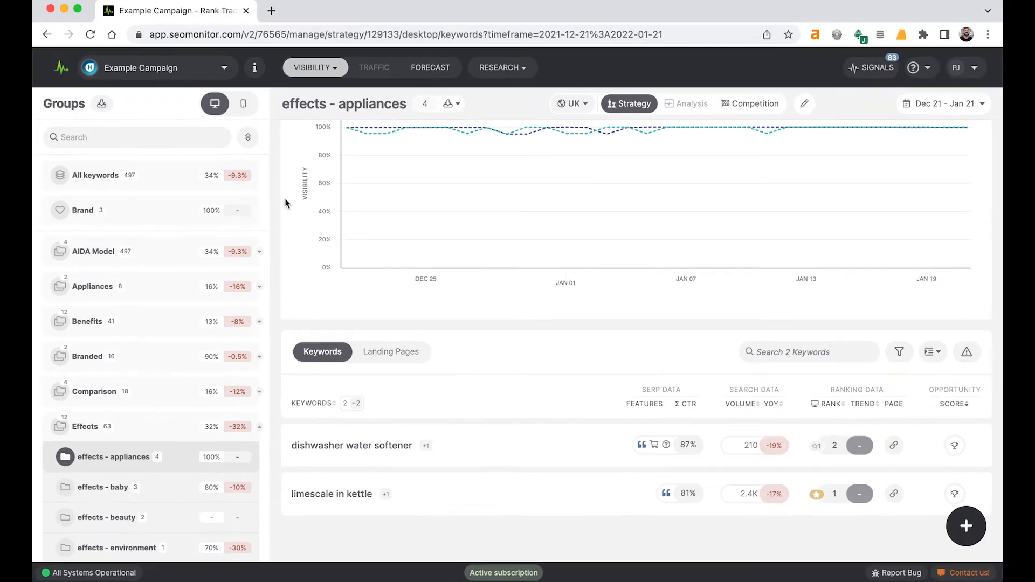
double_click(297, 102)
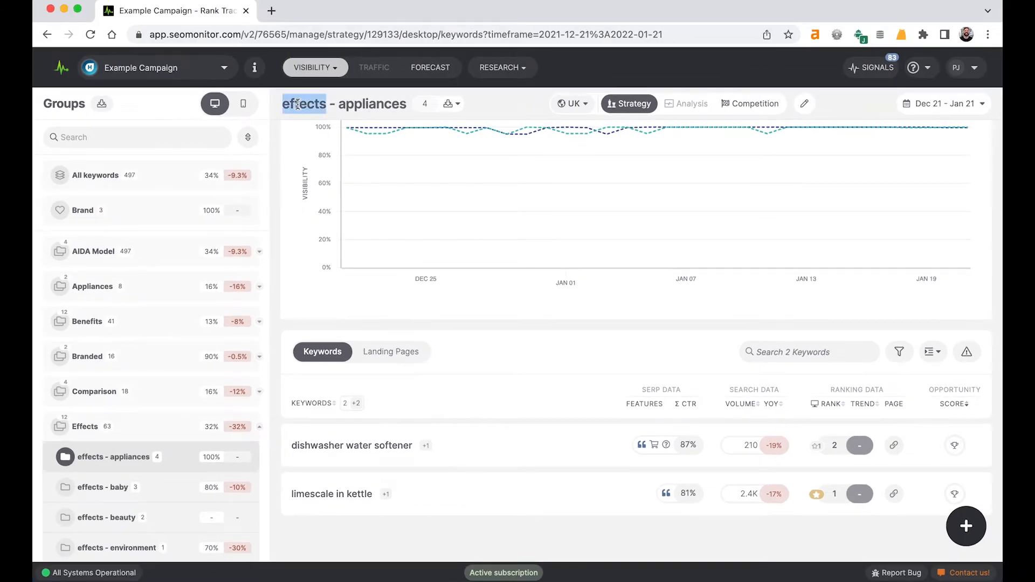
double_click(359, 105)
click(518, 367)
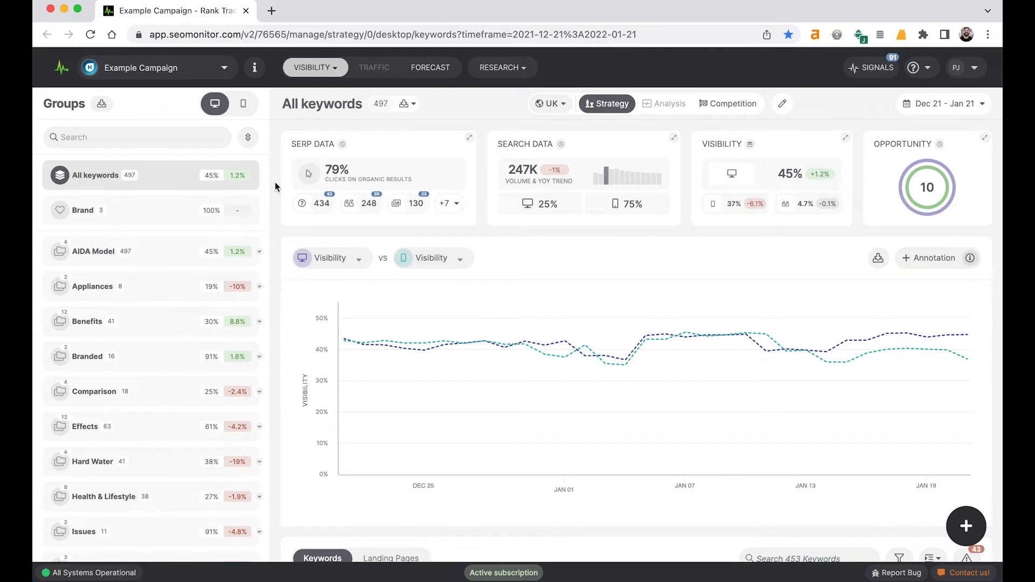
- Start a filter on the All keywords list for a Latest Desktop Rank worse than 10
scroll(274, 182, down, 5)
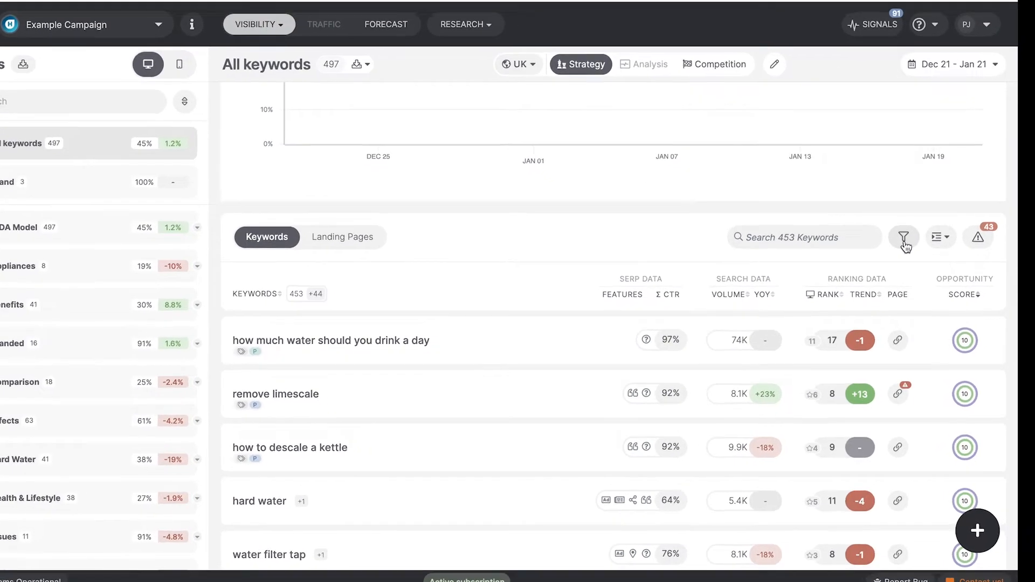
click(903, 240)
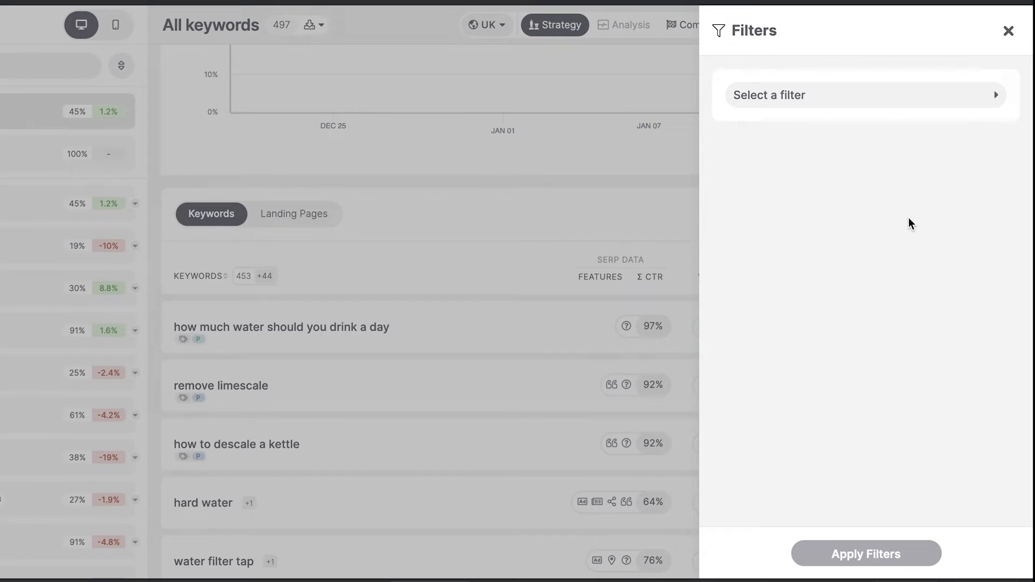
click(810, 97)
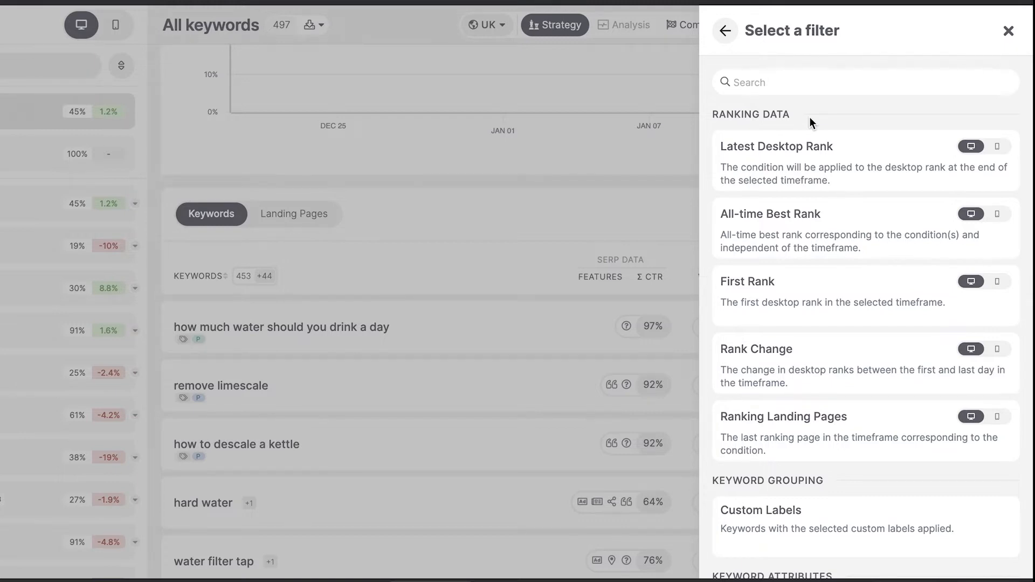
click(774, 152)
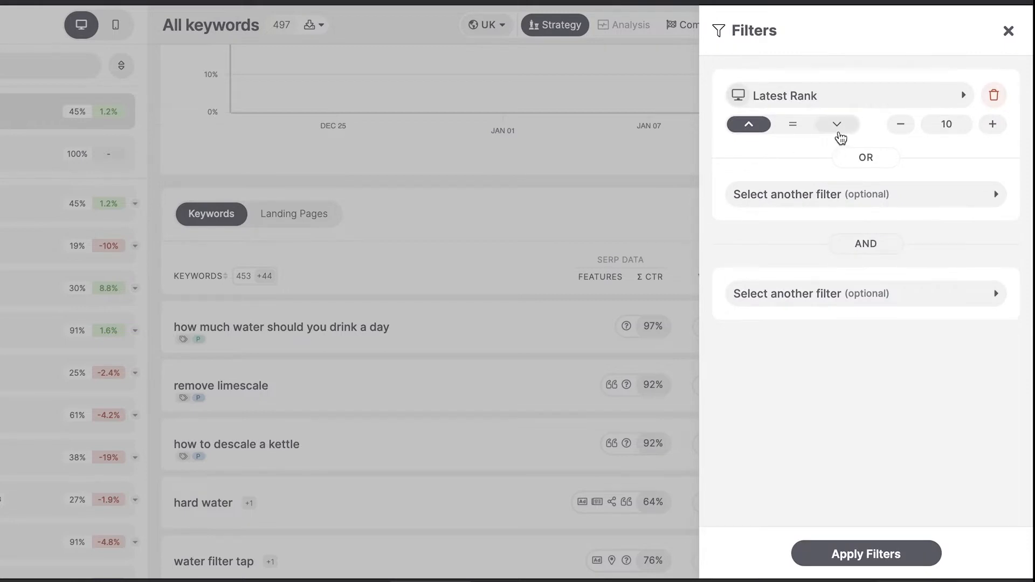
click(838, 131)
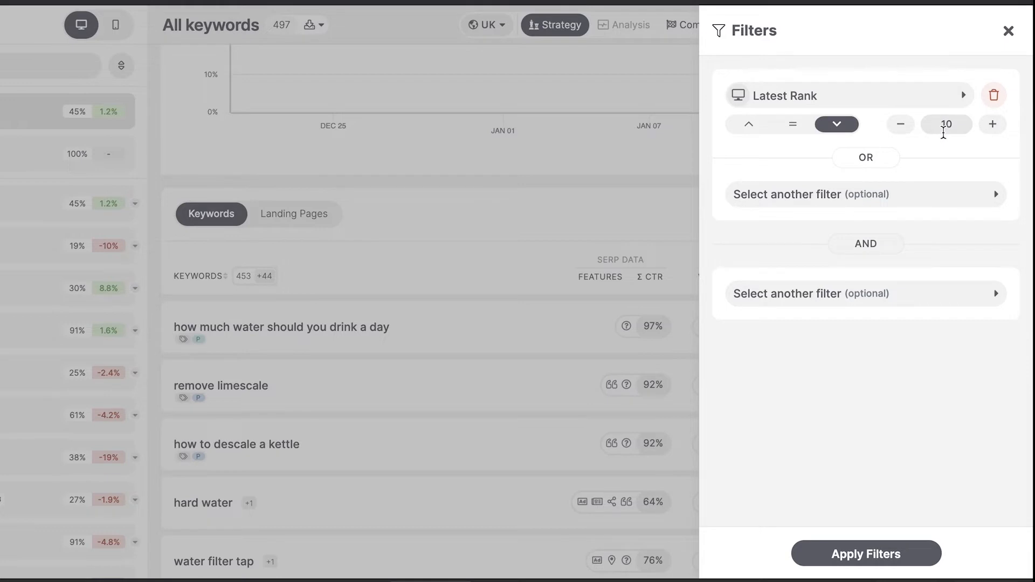
- Add a second AND condition for a Latest Desktop Rank better than 16
click(803, 298)
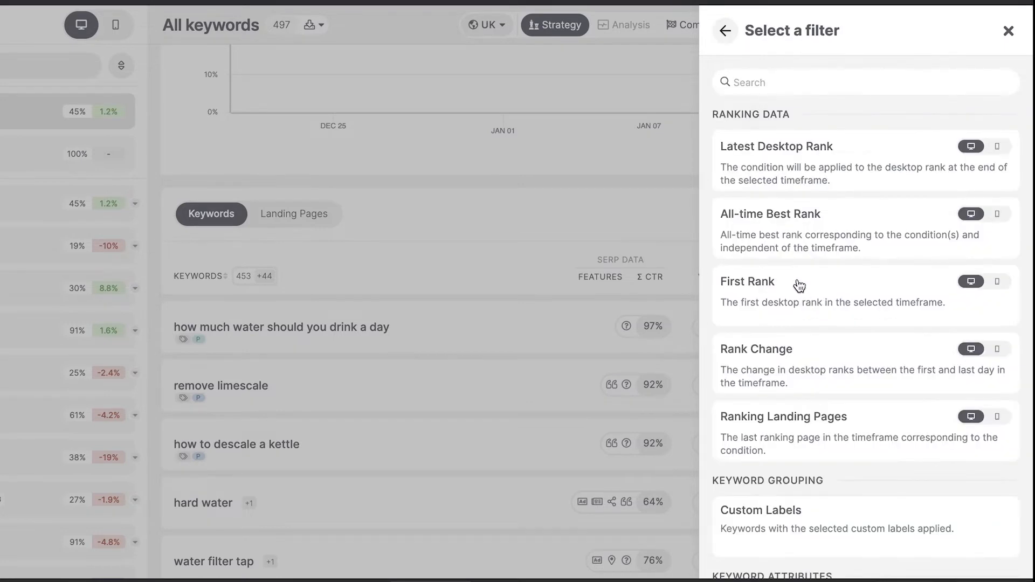
click(771, 155)
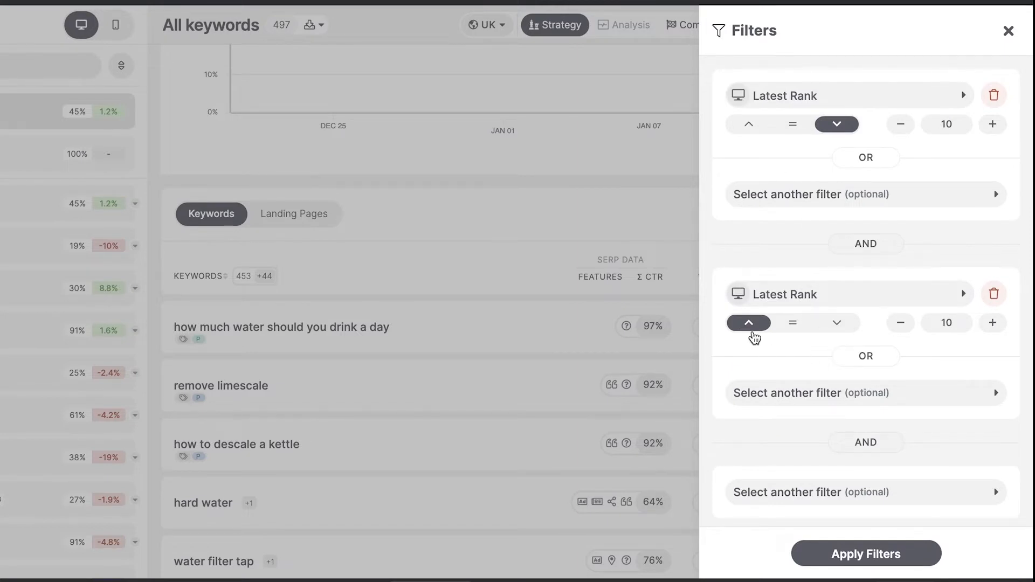
click(956, 326)
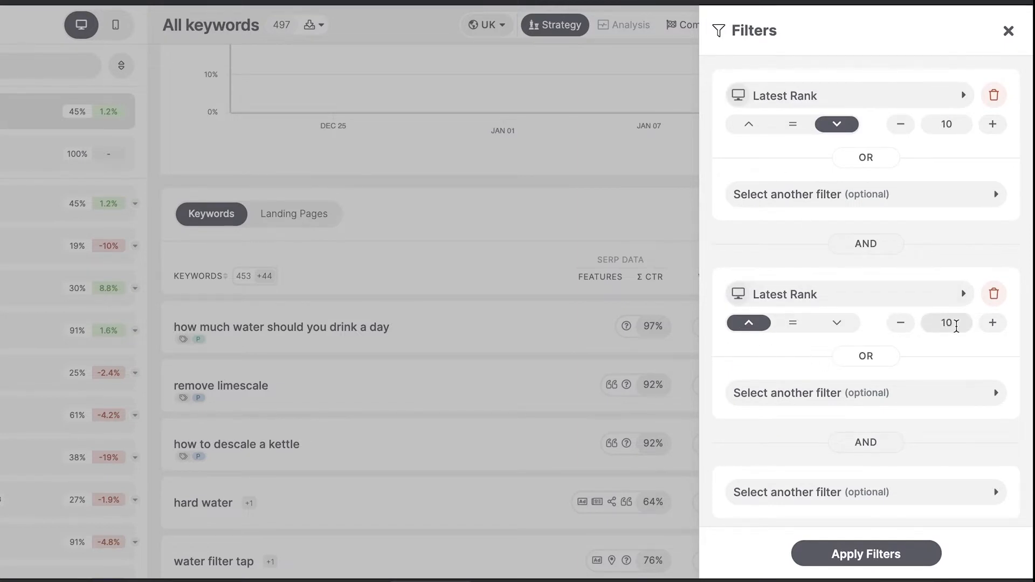
key(BackSpace)
text(6)
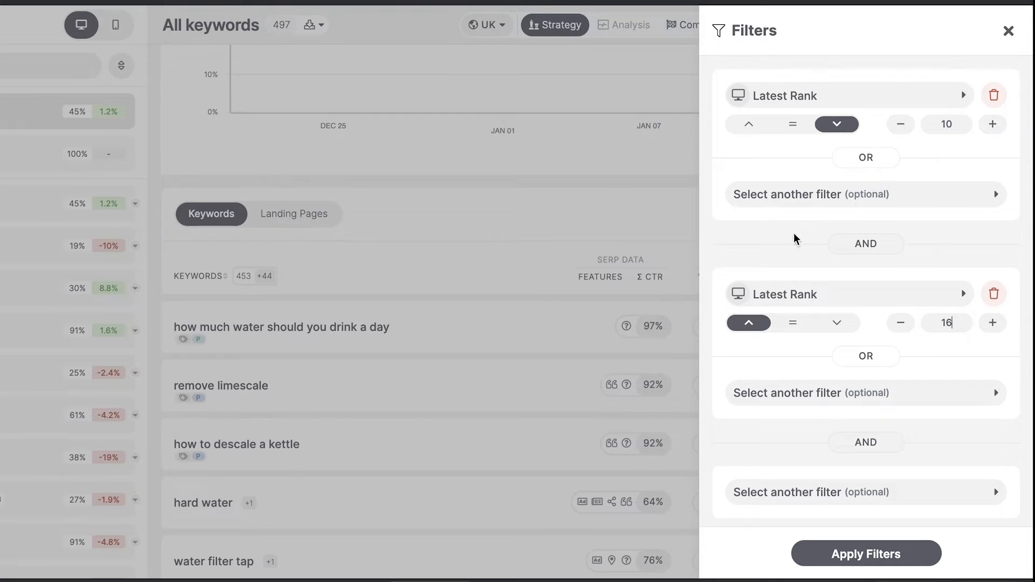
- Find the Year-over-Year Search Trend filter and add it as a third AND condition
scroll(719, 252, down, 1)
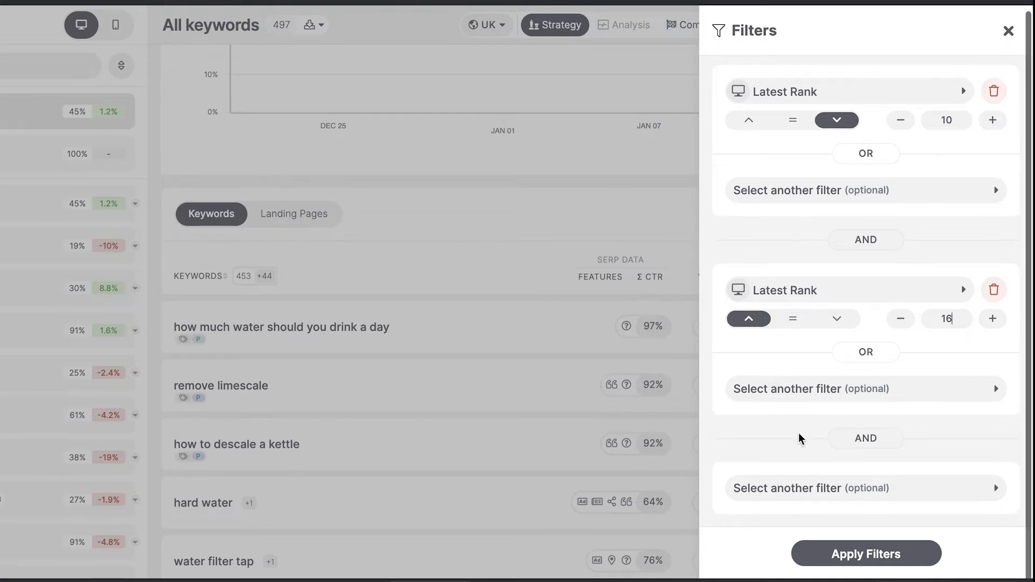
scroll(714, 233, up, 1)
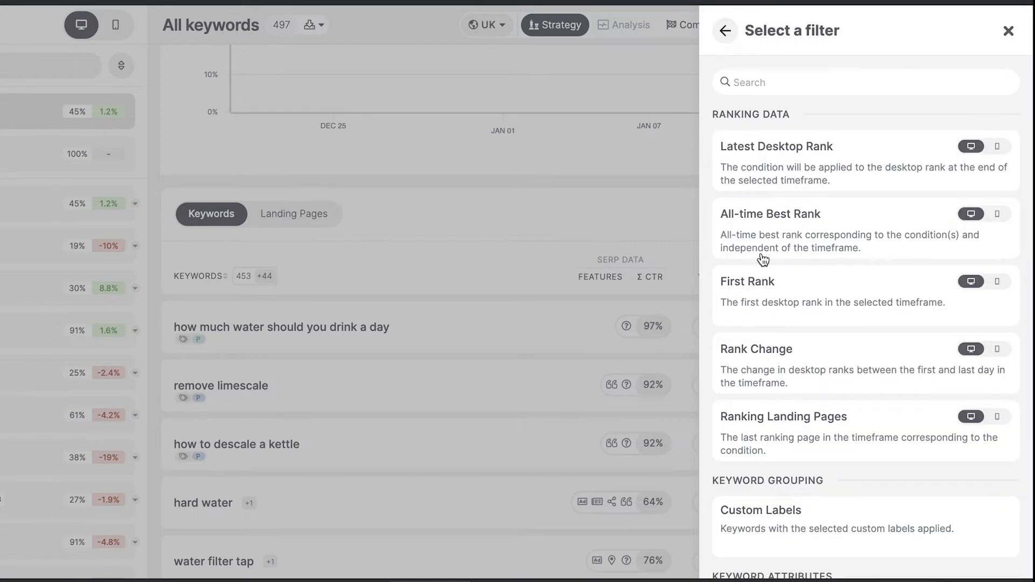
click(744, 81)
text(search volu)
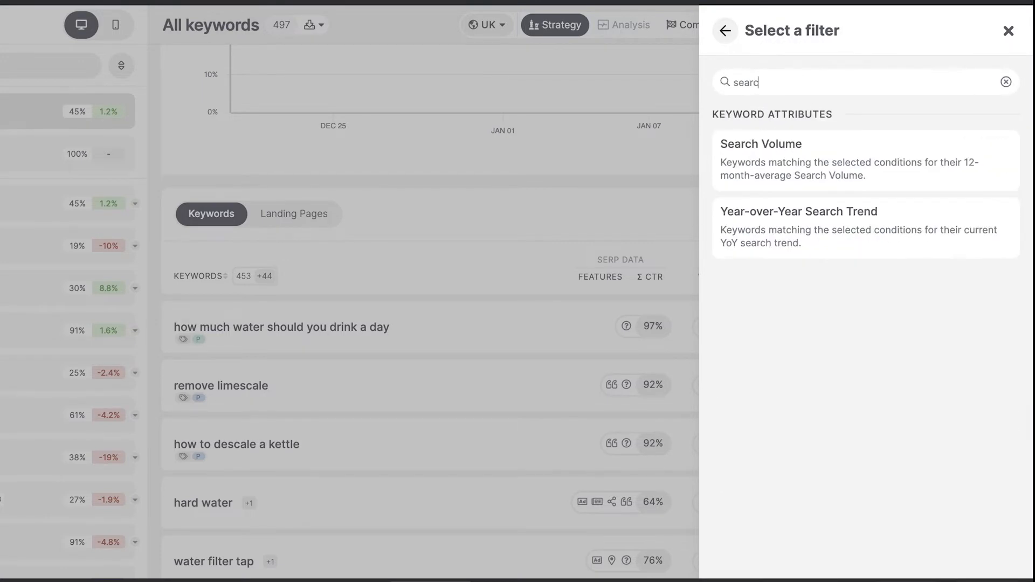
key(BackSpace)
key(BackSpace)
key(BackSpace)
key(BackSpace)
key(BackSpace)
click(792, 246)
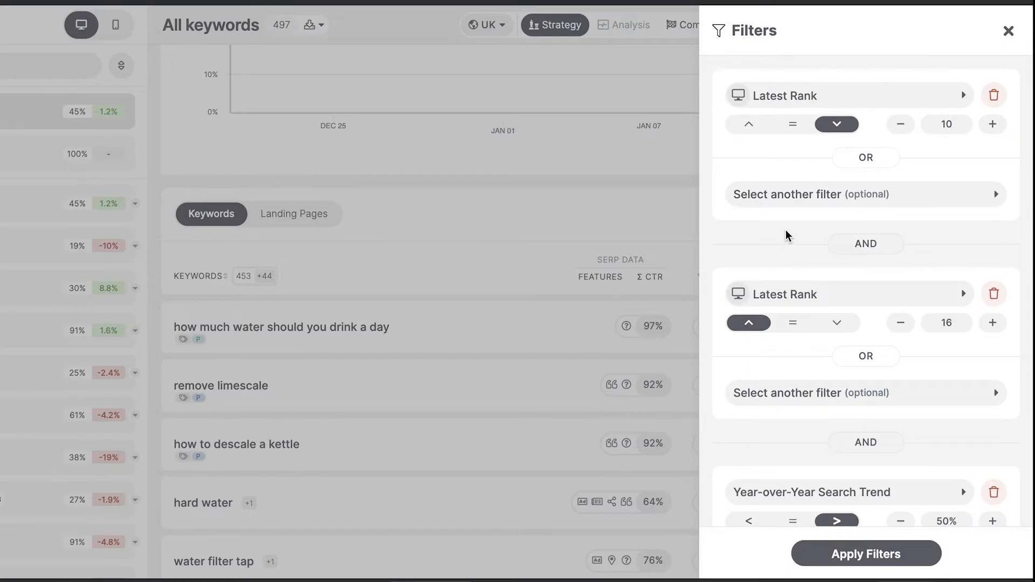
- Set the Year-over-Year Search Trend condition to greater than 5% and apply the filters
scroll(712, 413, down, 4)
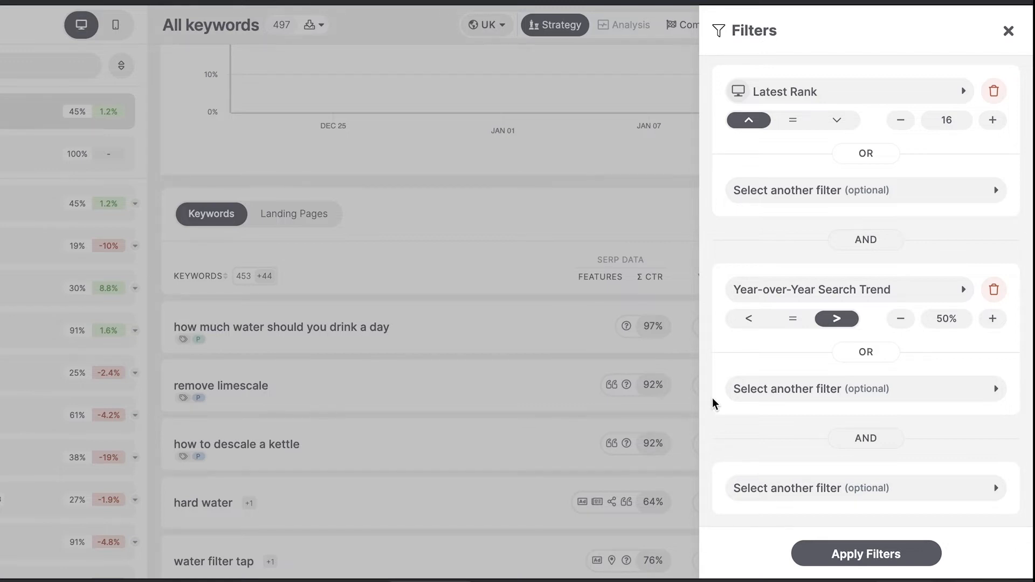
click(950, 319)
key(BackSpace)
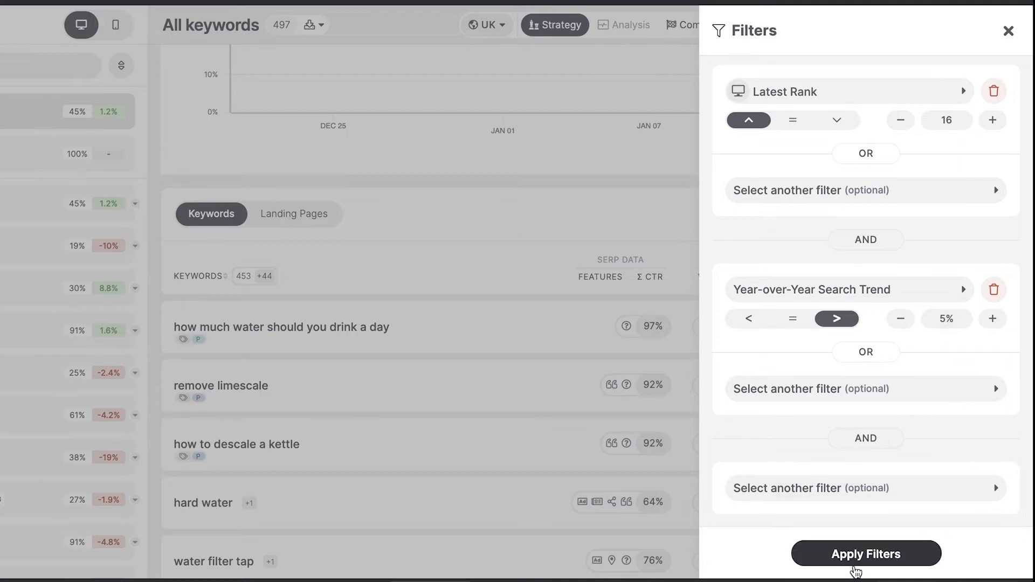
click(855, 565)
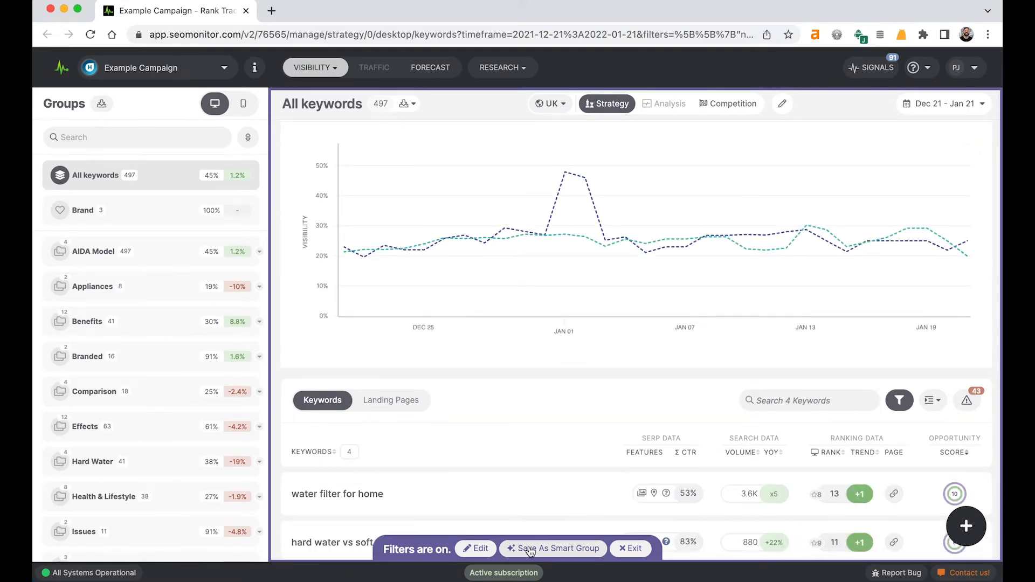
- Examine the search trend and the desktop and mobile rank performance of the keyword "water filter for home"
scroll(519, 426, down, 3)
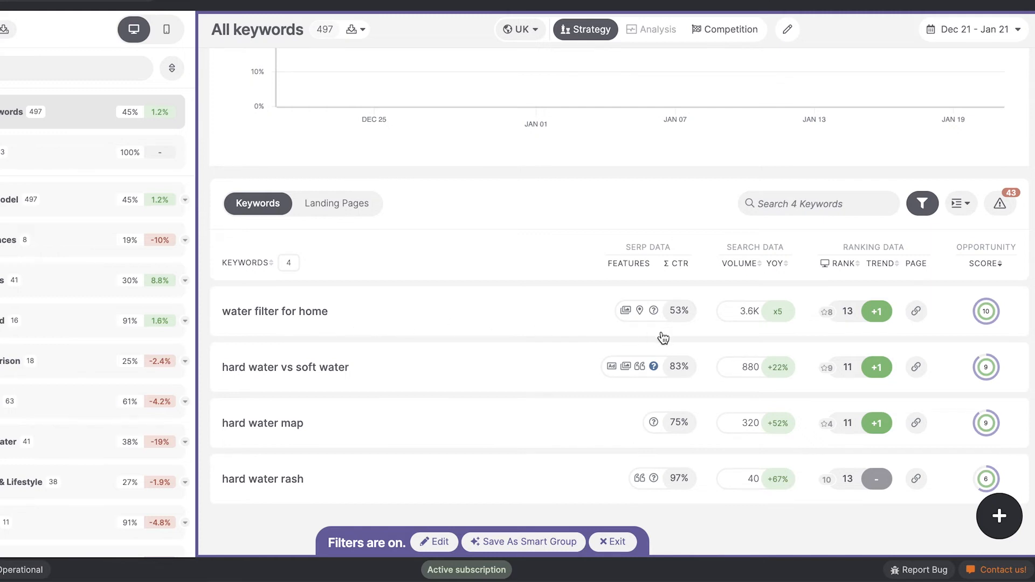
click(769, 319)
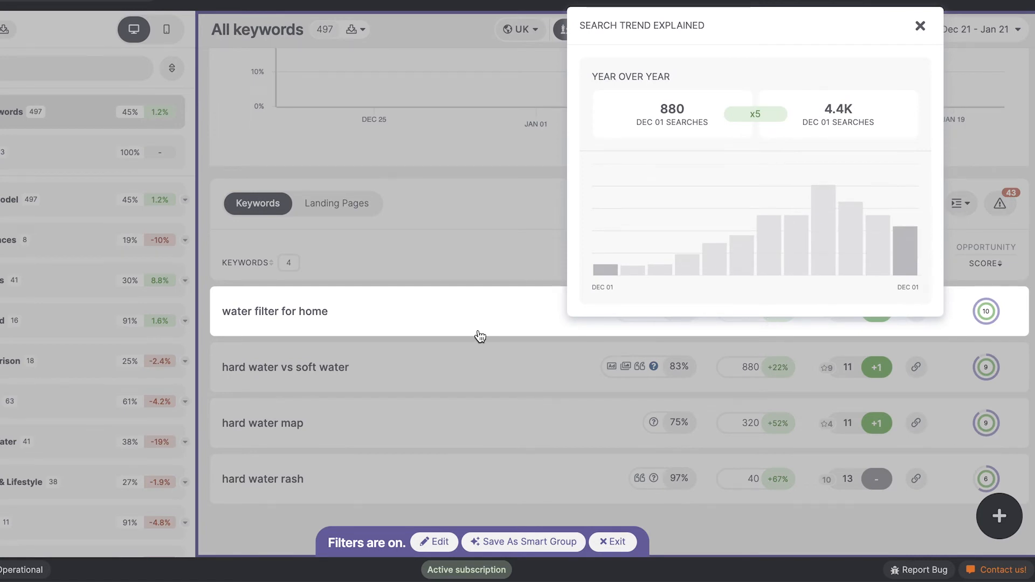
click(344, 319)
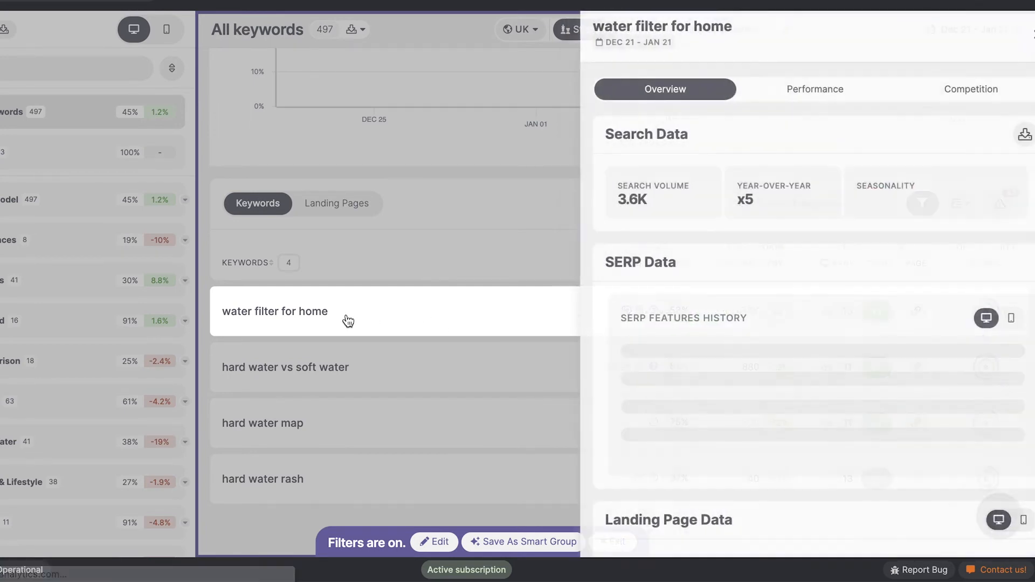
click(796, 100)
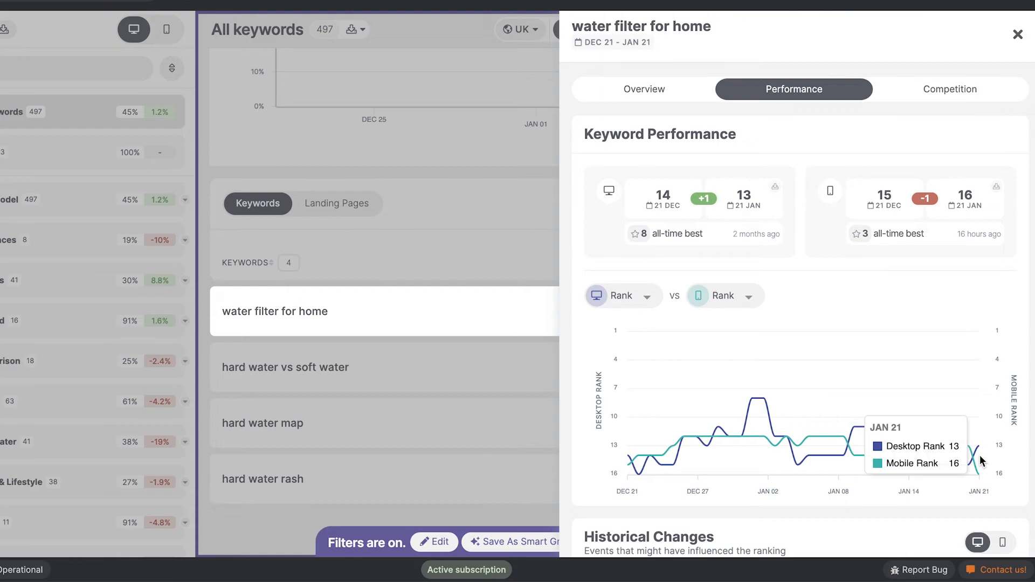
click(1017, 34)
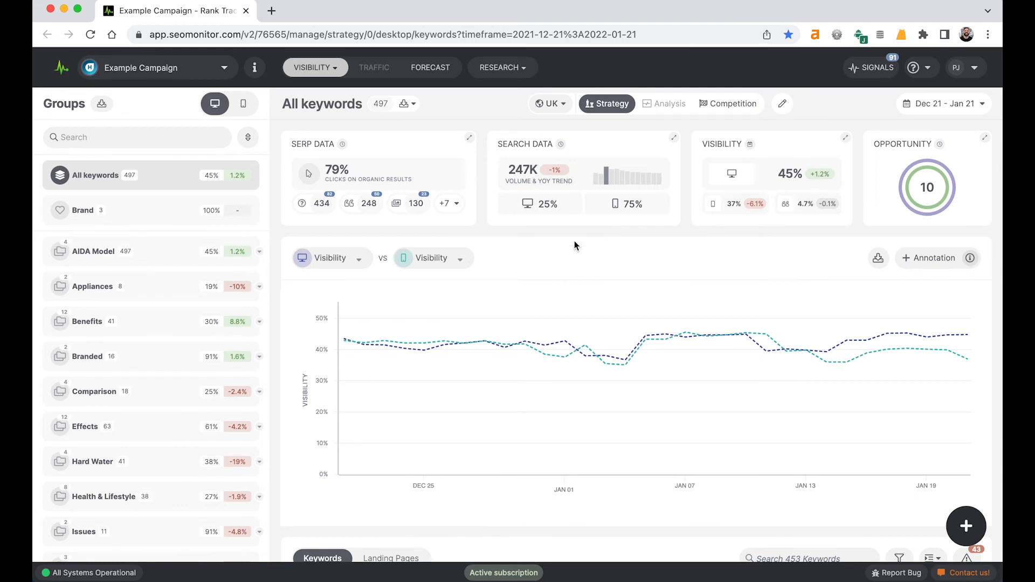
- View the Brand group's search data and open the Search Trends research tool
click(139, 219)
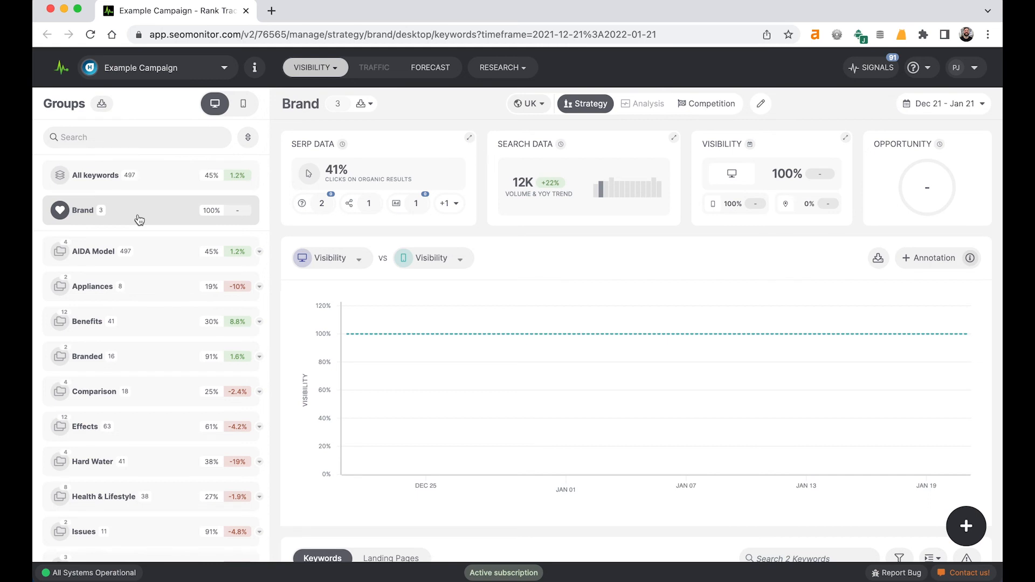
click(502, 74)
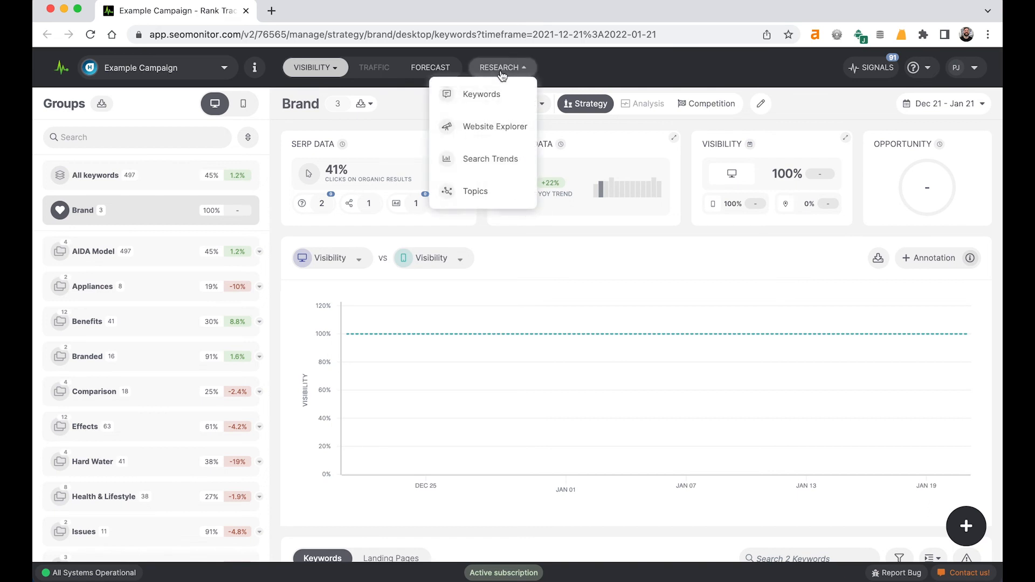
click(485, 160)
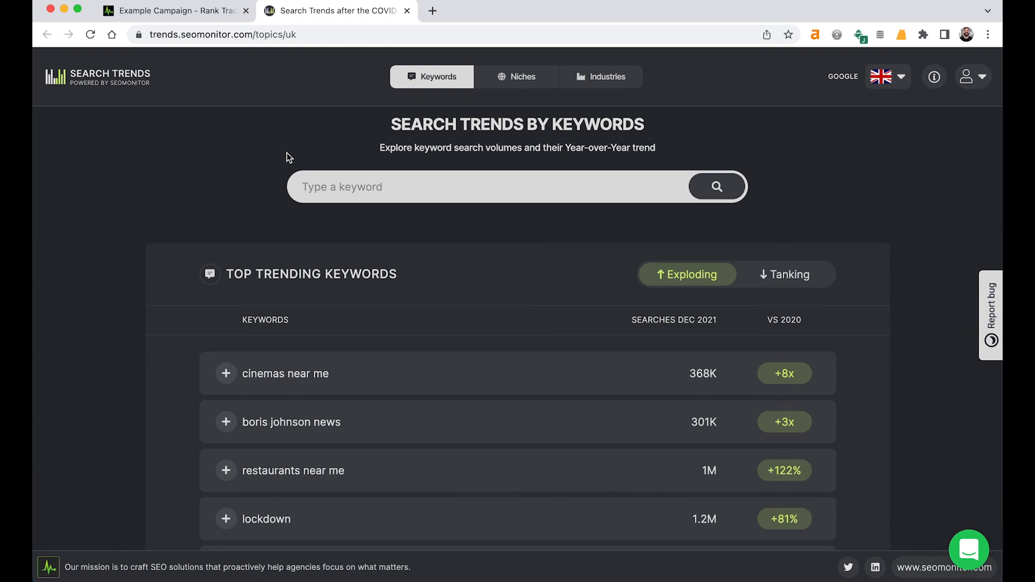
- Look up the keyword "huel" in Search Trends and examine its year-over-year search trend
click(361, 189)
text(huel)
key(Return)
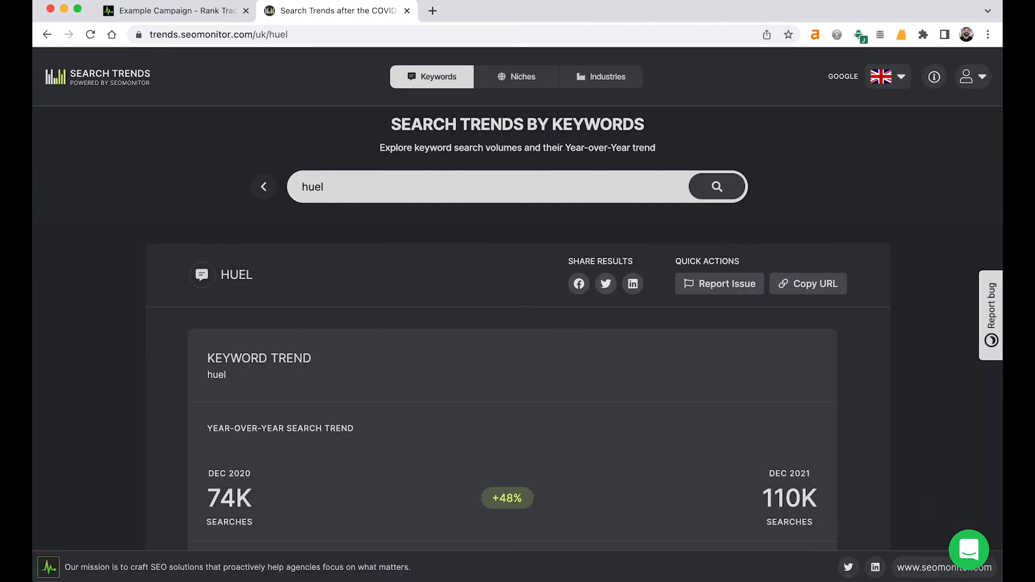
scroll(108, 380, down, 3)
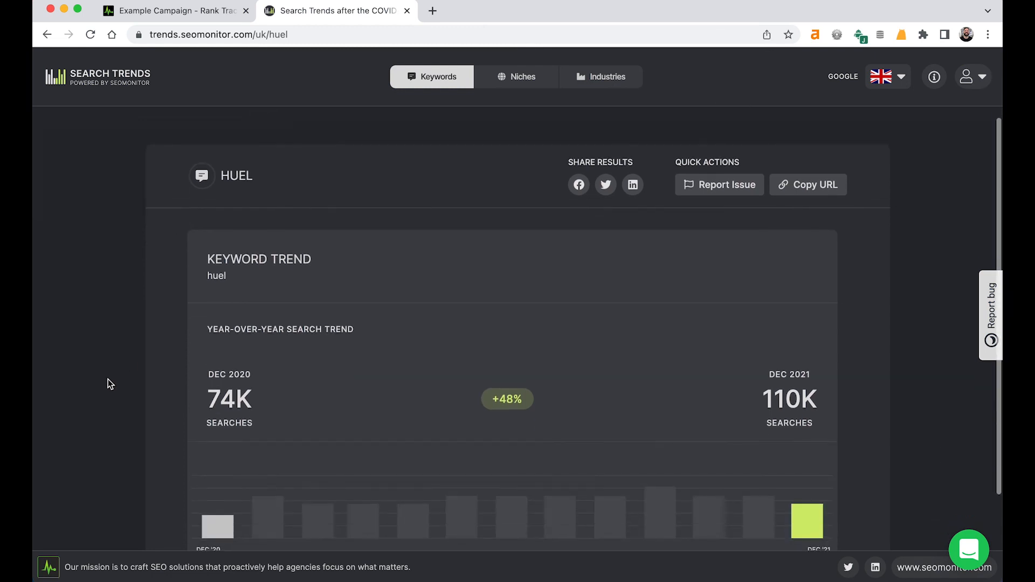